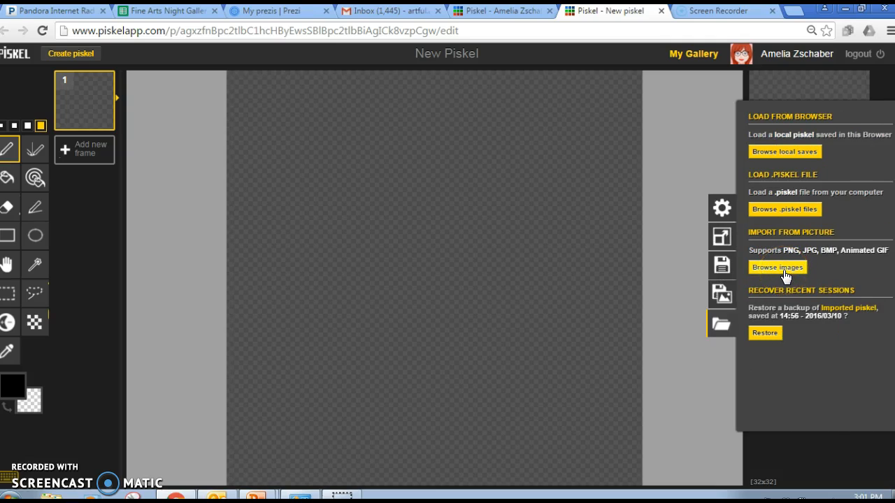
Step: Browse for a picture to import, open the personal H: network drive and display its files as large thumbnails
click(783, 270)
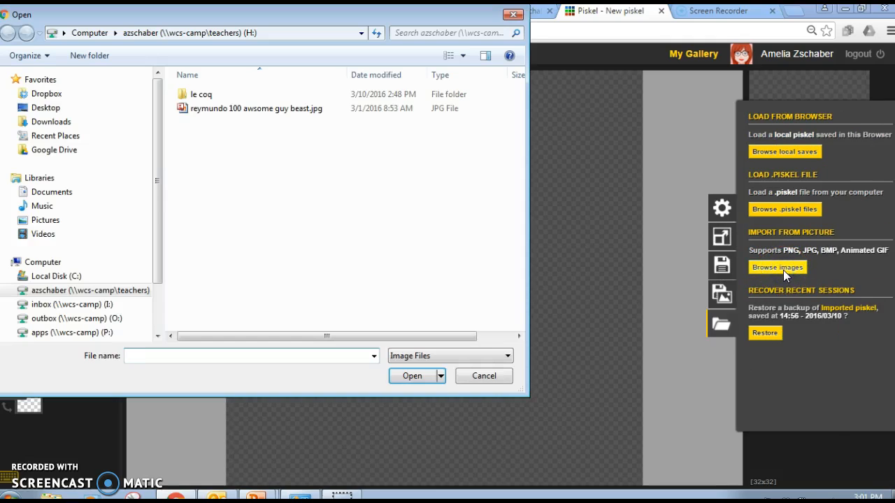
click(94, 294)
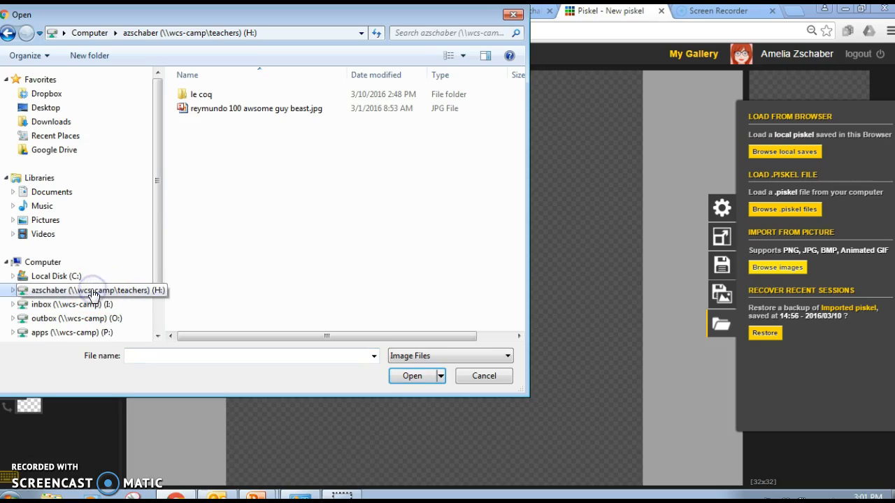
click(56, 266)
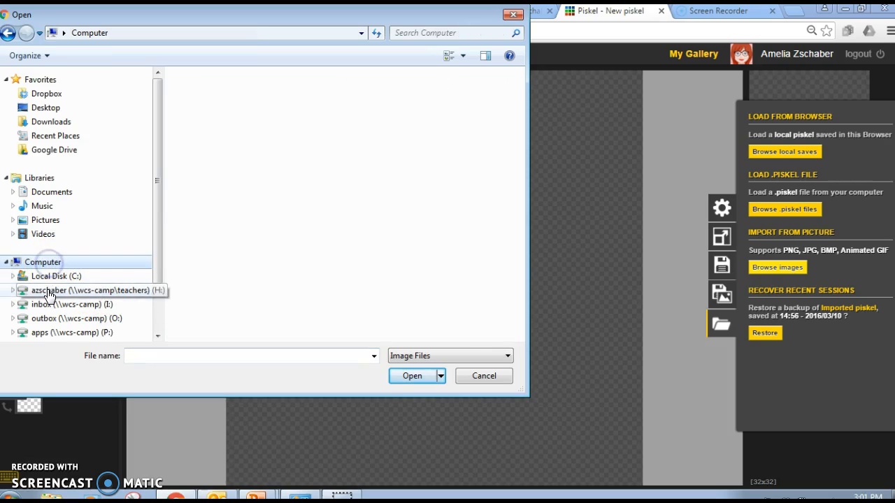
click(49, 294)
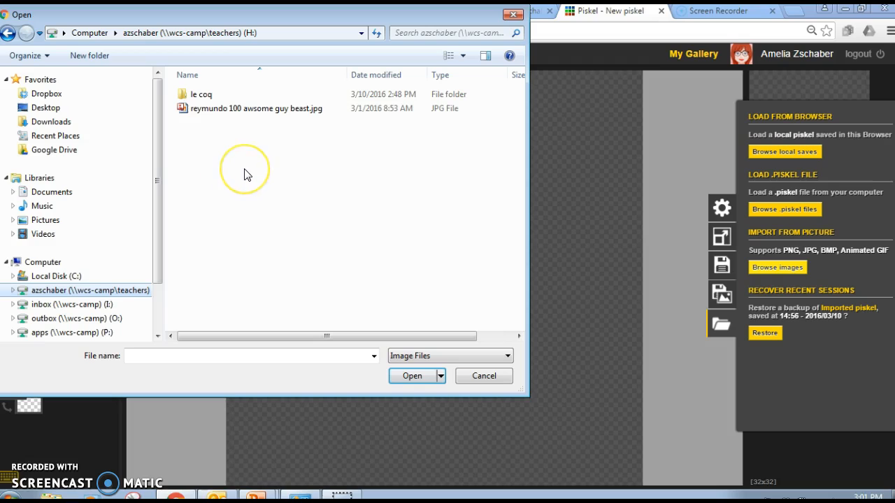
click(466, 56)
click(465, 40)
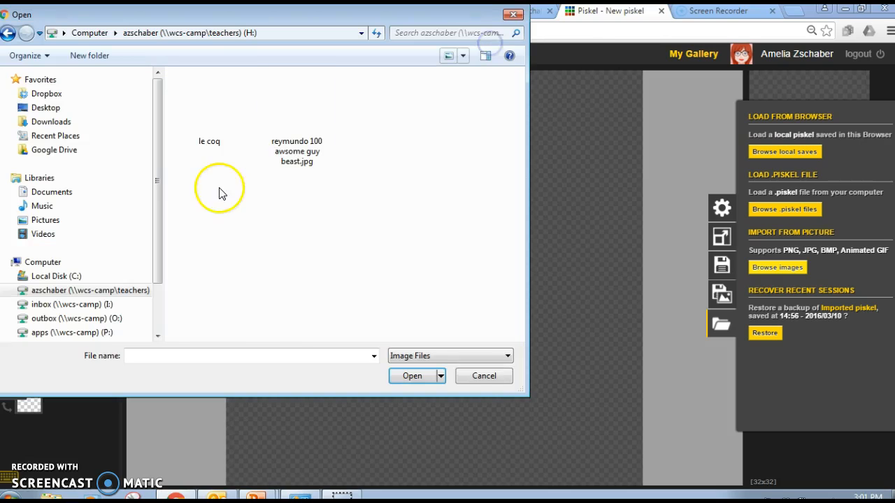
Step: Import the mission building JPG as a single 500 x 358 image with smooth resize, replacing the current piskel
click(305, 120)
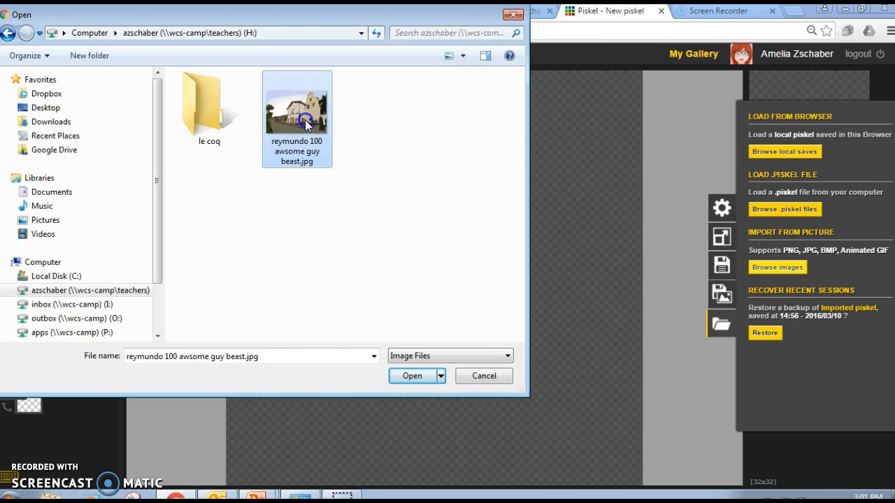
click(412, 377)
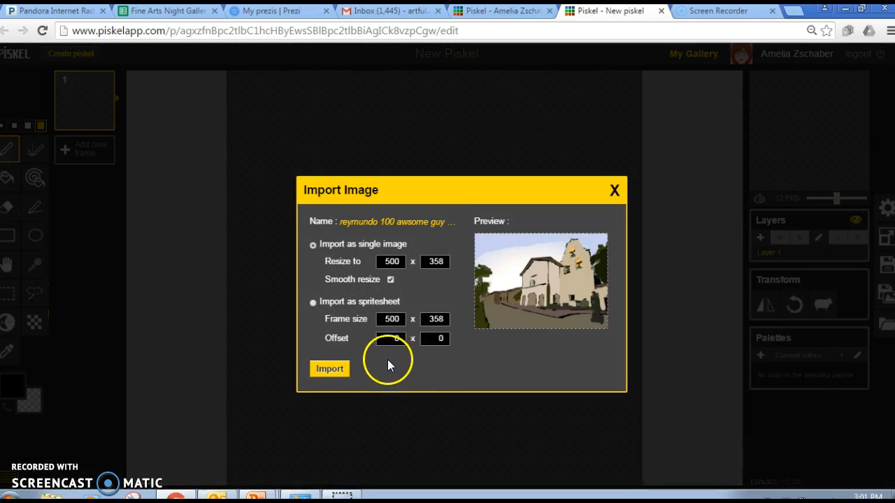
click(339, 371)
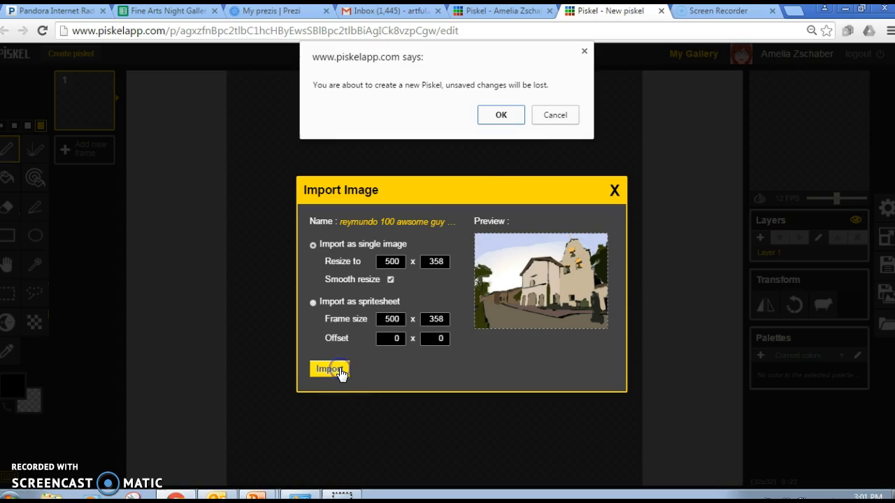
click(501, 116)
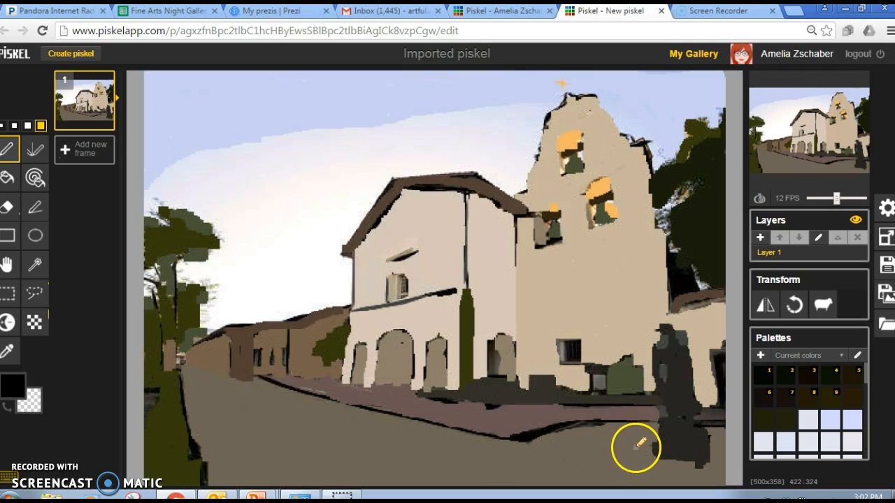
Step: Draw two black V-shaped birds side by side in the sky above the building's roof in frame 1
scroll(575, 351, up, 1)
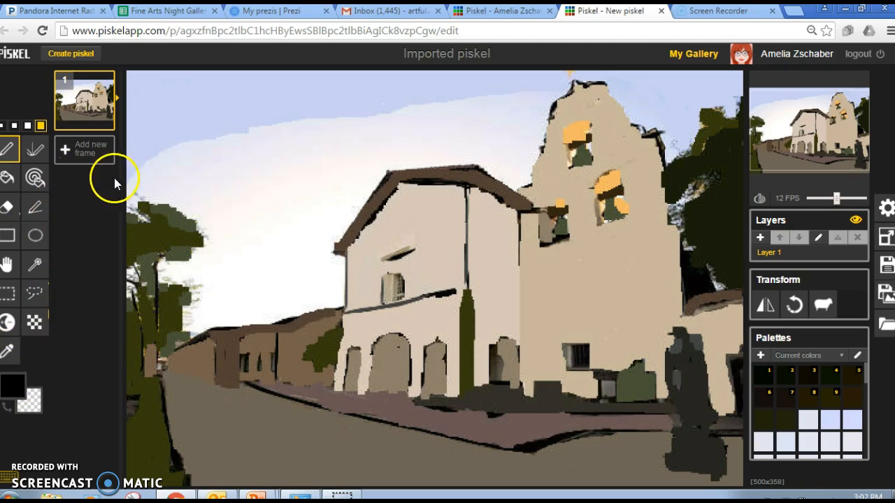
mouse_move(187, 176)
mouse_down()
mouse_move(233, 189)
mouse_move(236, 175)
mouse_move(283, 153)
mouse_move(287, 161)
mouse_up()
drag(340, 149, 361, 168)
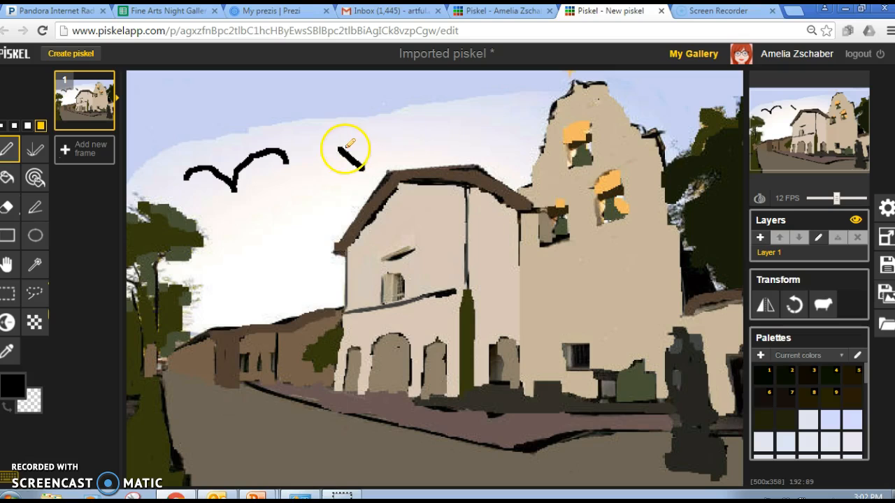
drag(413, 143, 322, 151)
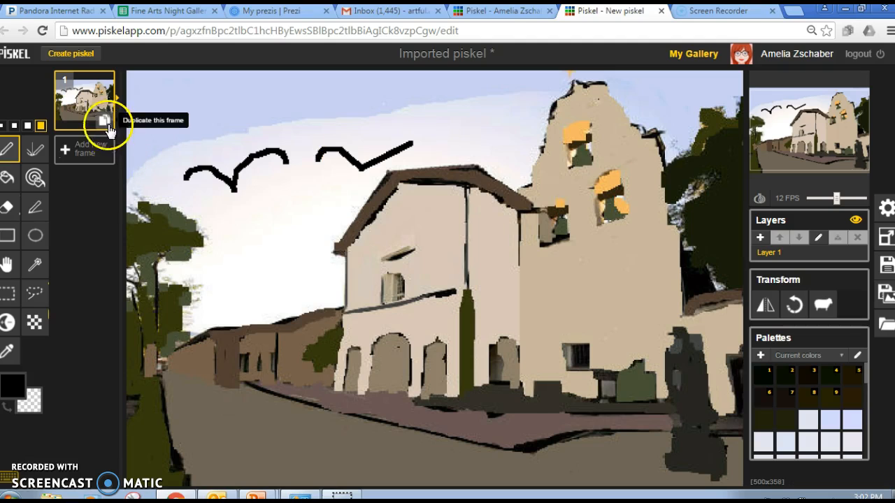
Step: Duplicate frame 1 and, in the copy, move the leftmost bird slightly down and to the right using a rectangle selection
click(105, 125)
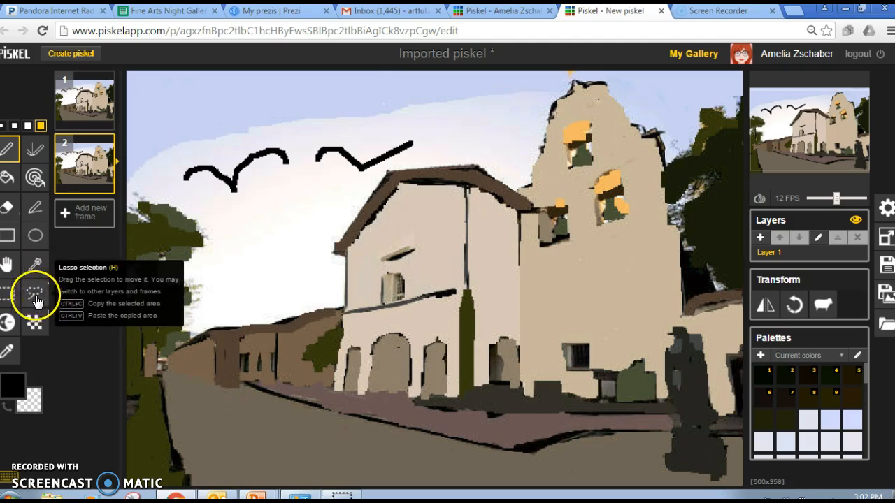
click(10, 298)
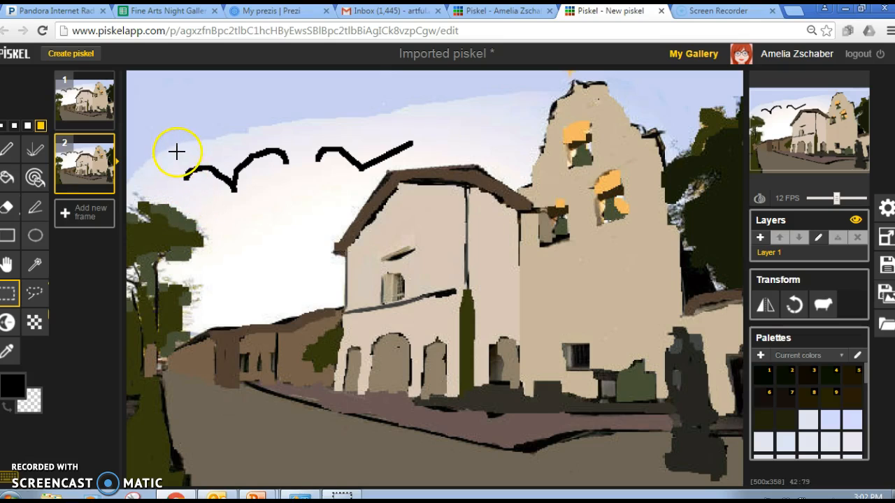
drag(176, 150, 304, 197)
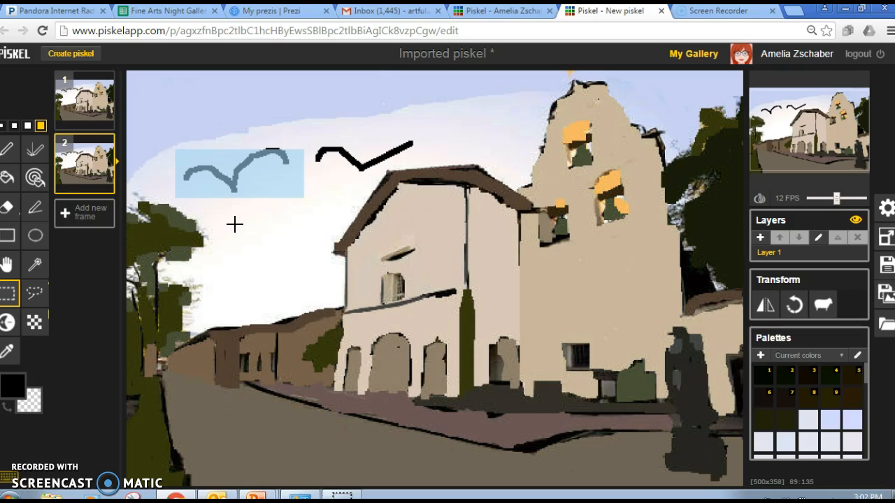
click(243, 180)
drag(244, 180, 276, 210)
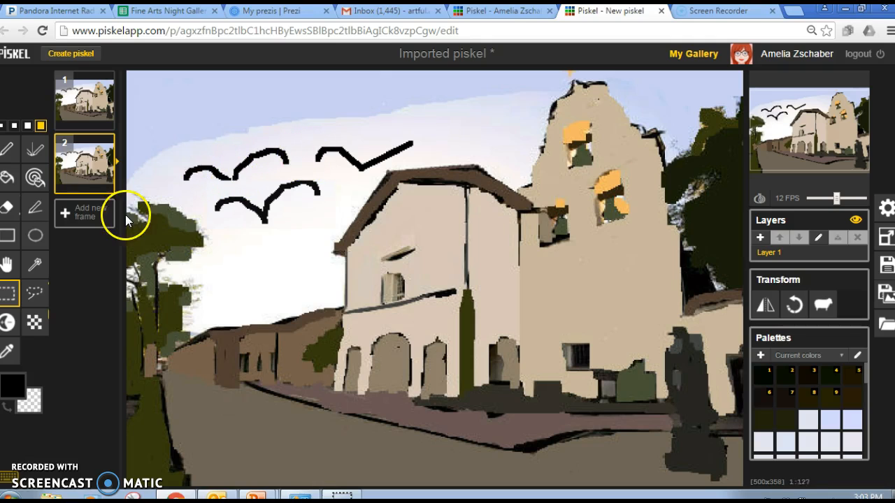
Step: Pick the pale sky color beside the leftmost bird and paint over the remains of that bird's original position in frame 2
click(8, 355)
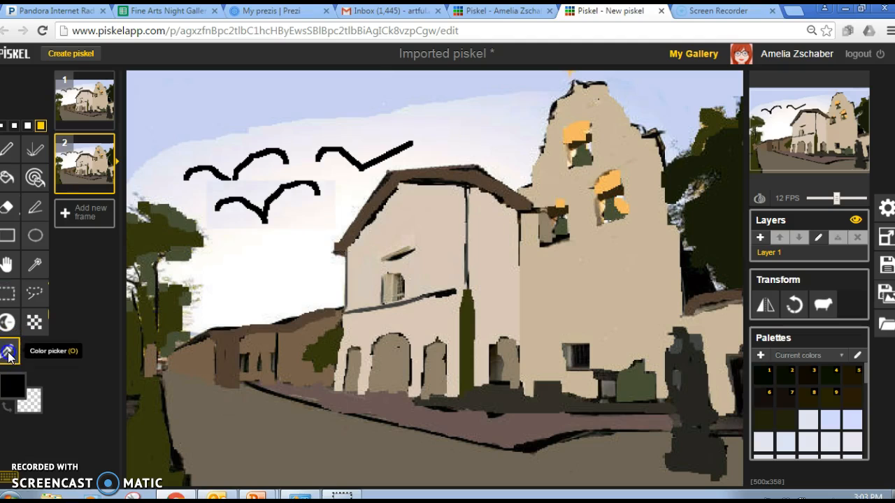
click(228, 166)
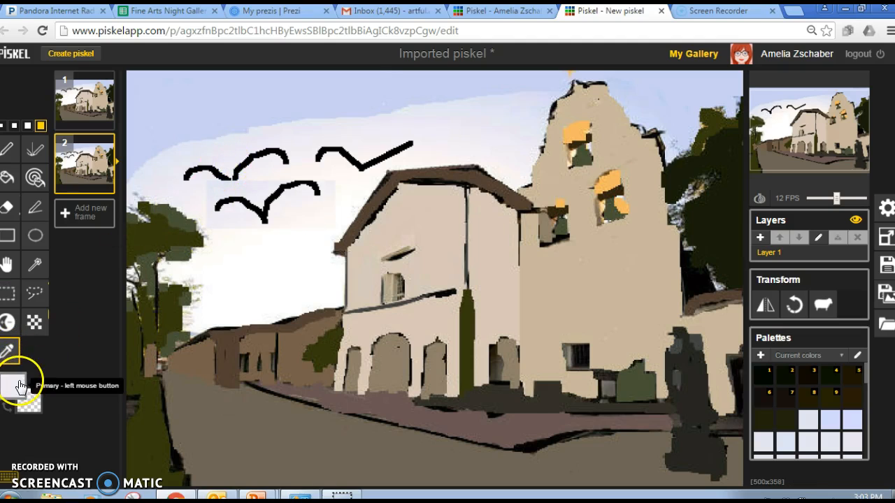
click(7, 149)
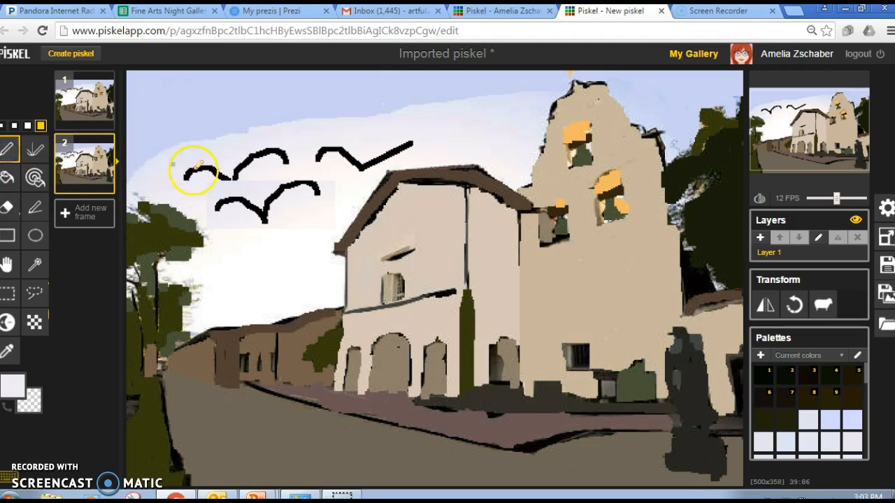
mouse_move(222, 172)
mouse_down()
mouse_move(191, 170)
mouse_move(182, 182)
mouse_move(219, 170)
mouse_up()
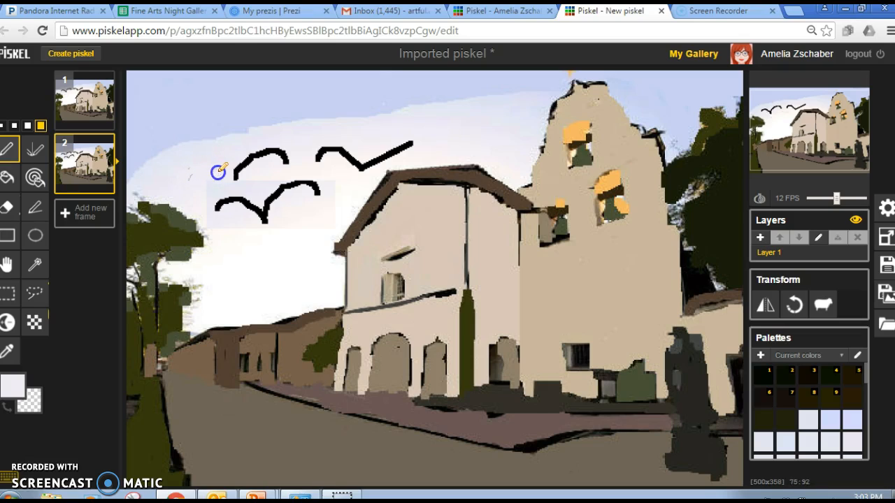
mouse_move(233, 171)
mouse_down()
mouse_move(244, 160)
mouse_move(226, 180)
mouse_move(260, 158)
mouse_up()
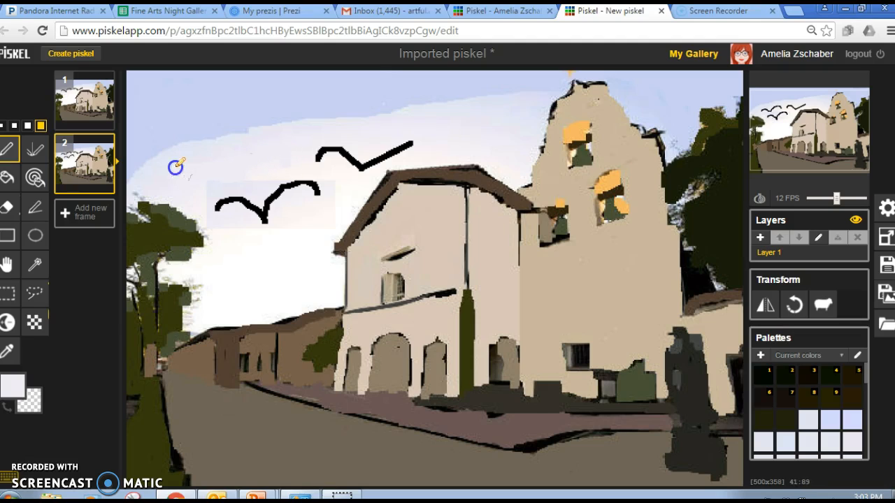
mouse_move(769, 122)
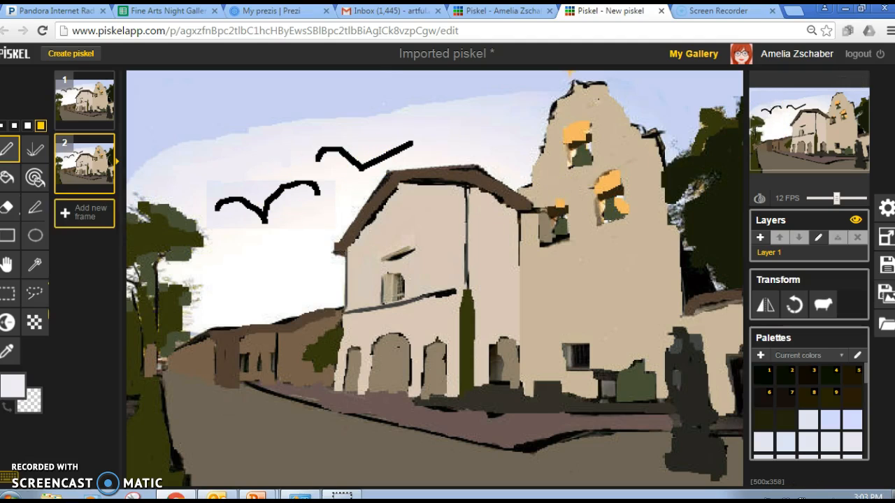
Step: Select the bird above the roof in frame 2 and move it up and to the right
click(10, 304)
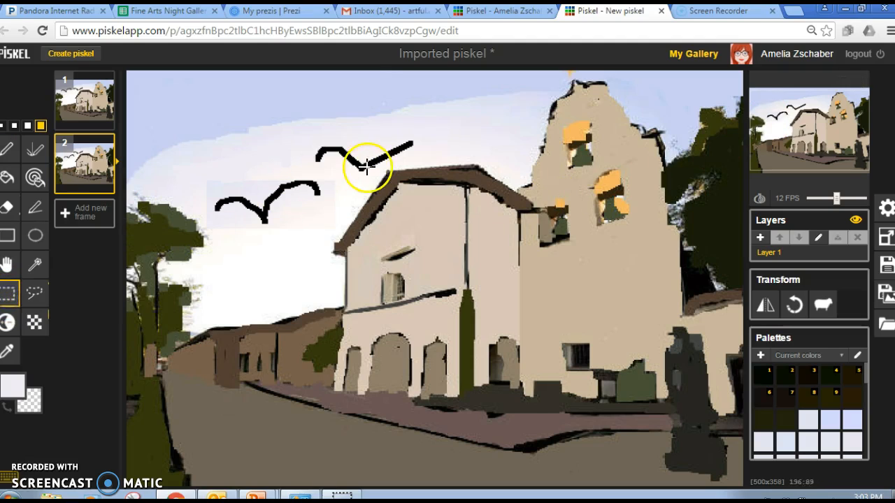
drag(307, 134, 418, 176)
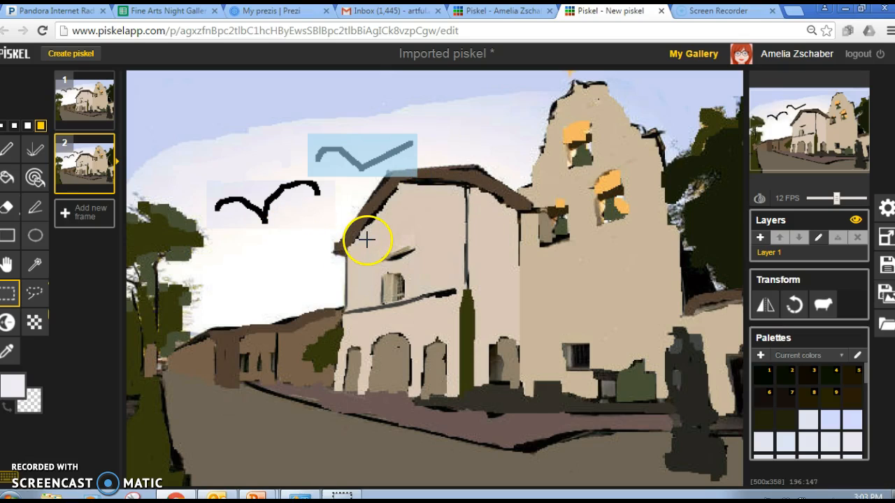
drag(386, 171, 455, 136)
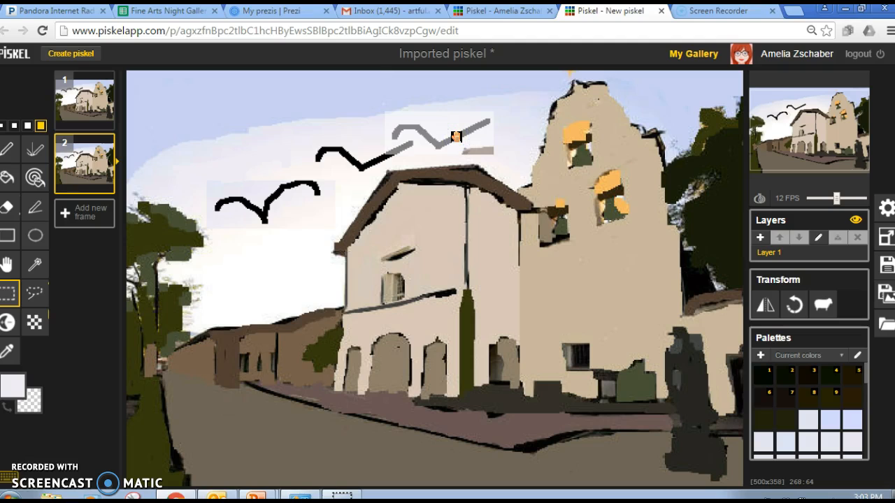
click(456, 136)
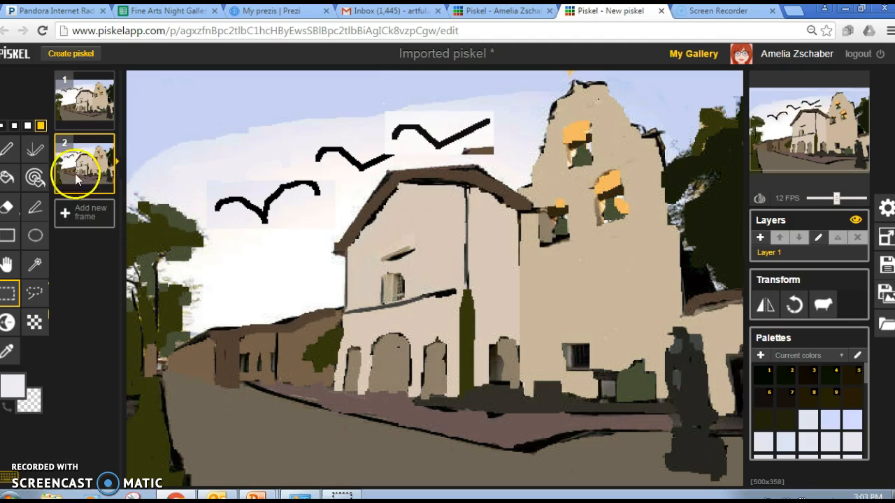
Step: Paint over the second bird's leftover original and the stray roof fragment beneath its new position with a sampled sky color
click(6, 152)
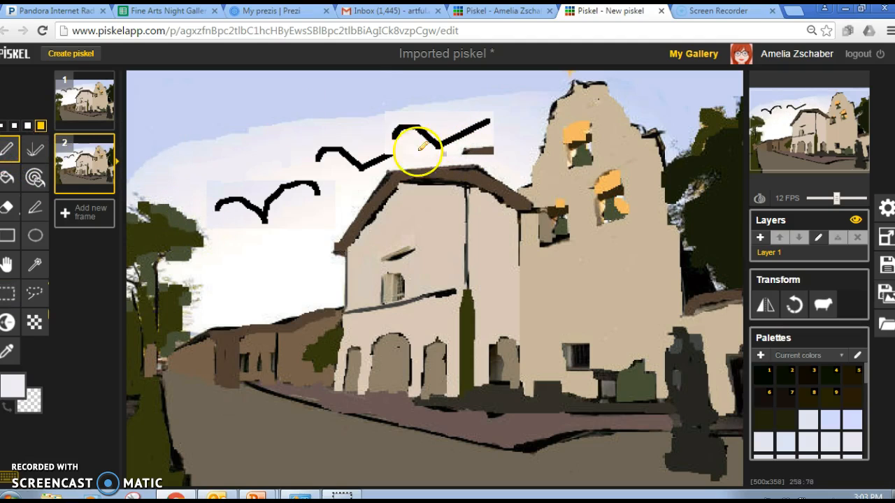
click(7, 351)
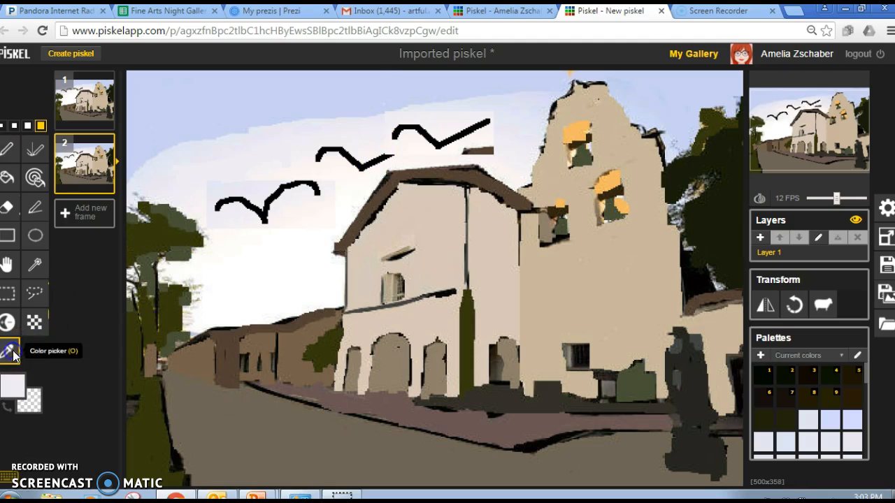
click(8, 150)
mouse_move(405, 155)
mouse_down()
mouse_move(314, 152)
mouse_move(332, 135)
mouse_move(359, 156)
mouse_move(330, 148)
mouse_move(362, 164)
mouse_move(398, 146)
mouse_move(357, 170)
mouse_move(379, 146)
mouse_up()
drag(464, 152, 487, 153)
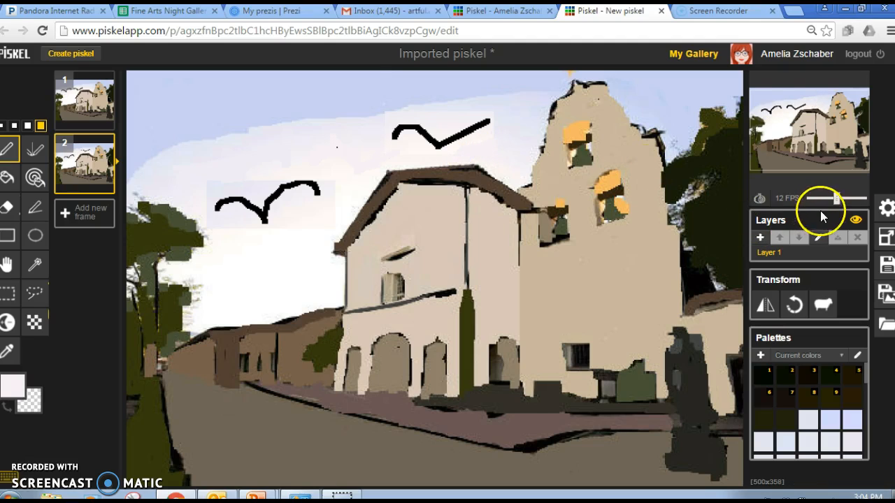
Step: Set the animation speed to 2 FPS and save the imported piskel
drag(836, 199, 818, 202)
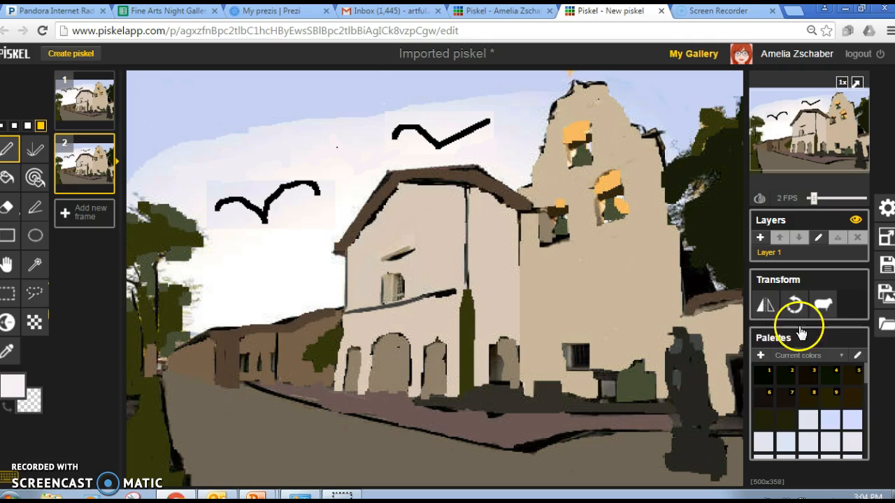
click(886, 269)
click(793, 244)
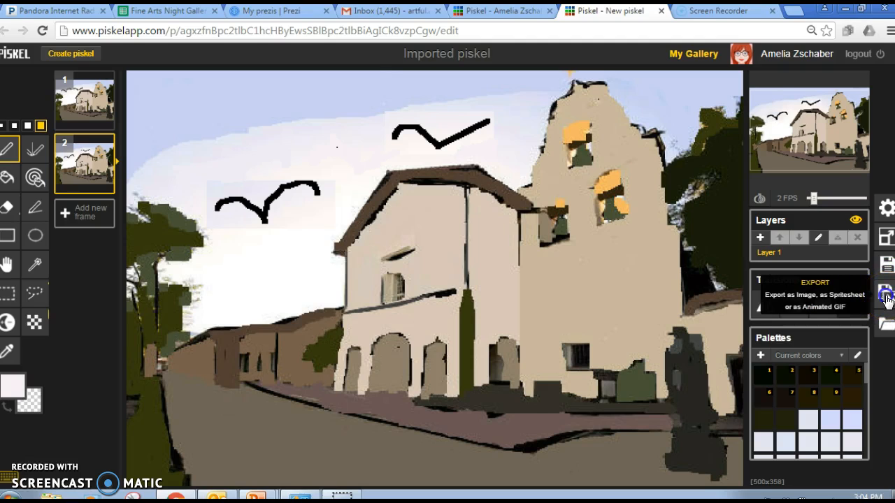
Step: Generate a public URL for the animated GIF at 500 x 358 px and open the resulting image
click(886, 299)
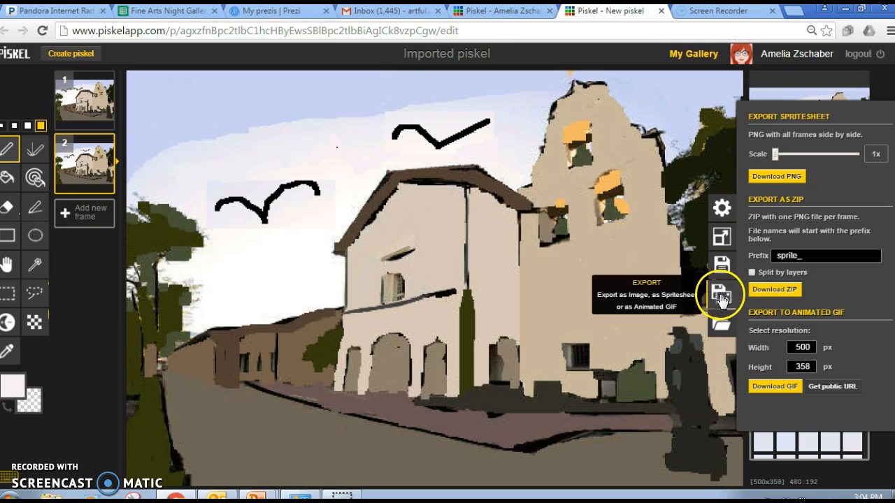
click(831, 390)
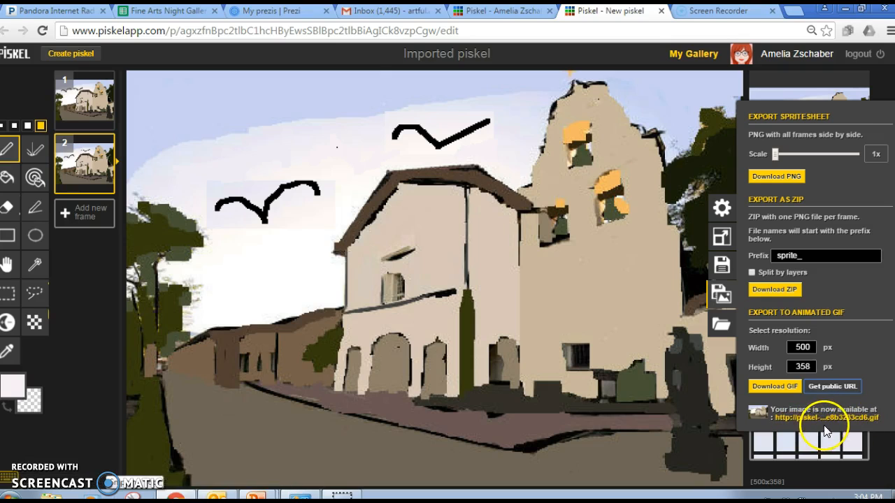
click(822, 418)
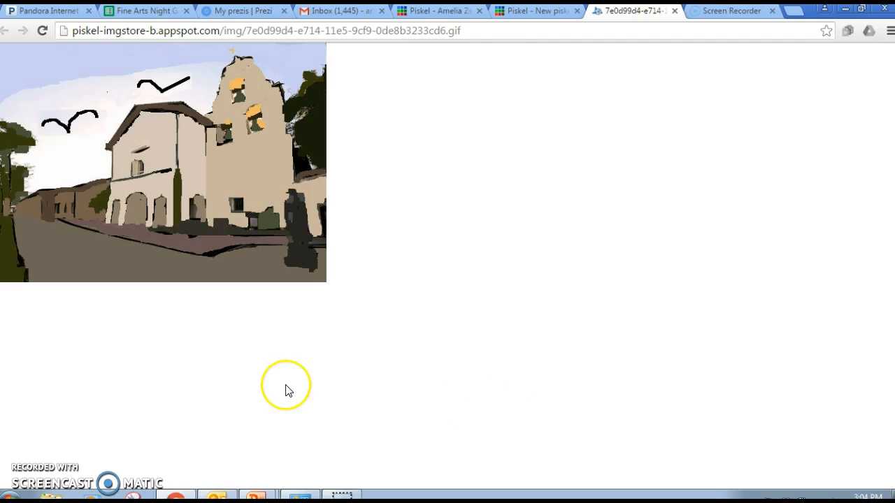
Step: Save the GIF image to the teacher's H: network drive, naming it with the student's first name followed by "Moving Mission"
right_click(165, 174)
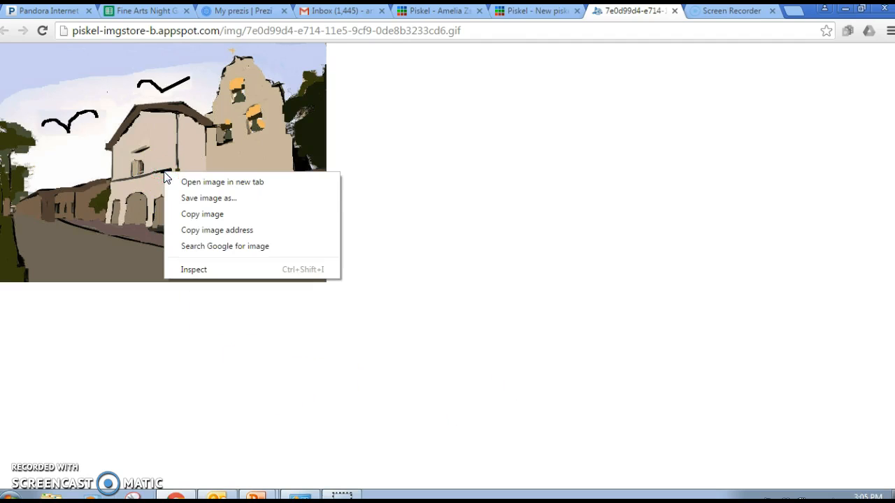
click(193, 200)
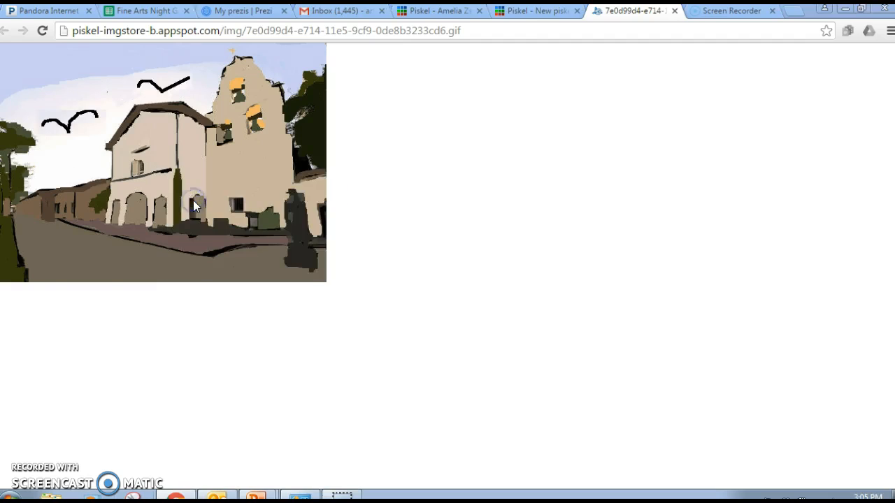
click(51, 262)
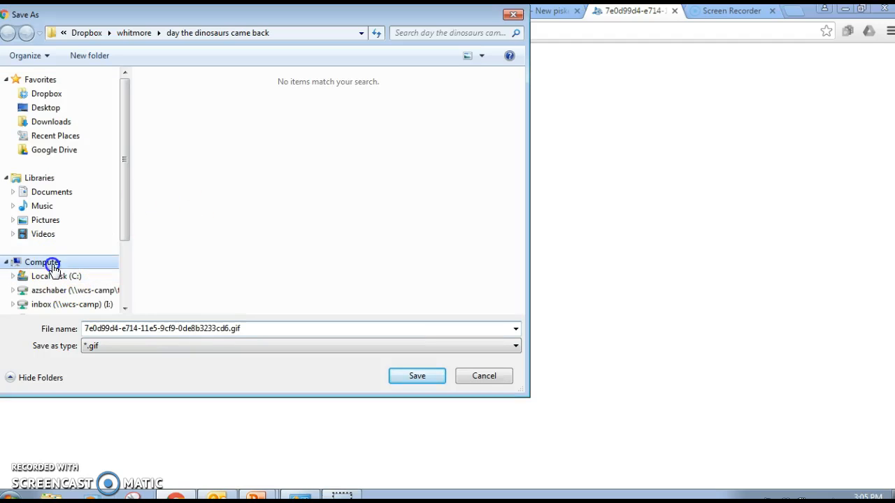
click(52, 290)
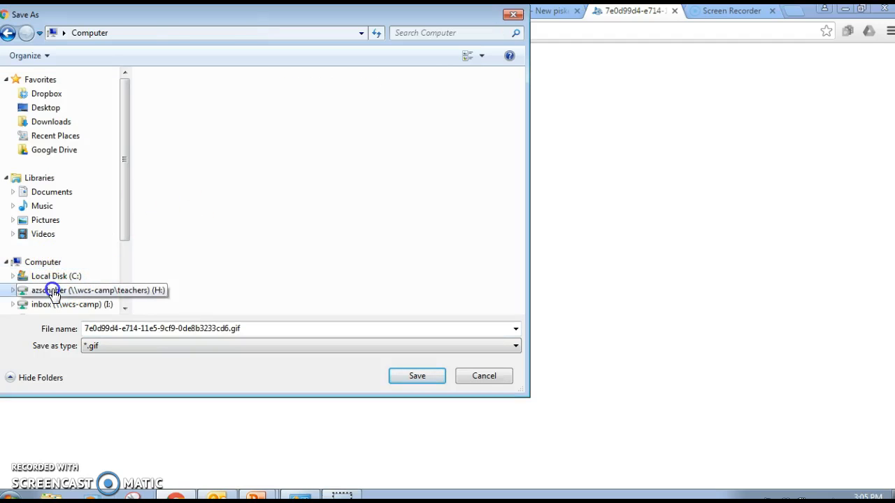
click(257, 330)
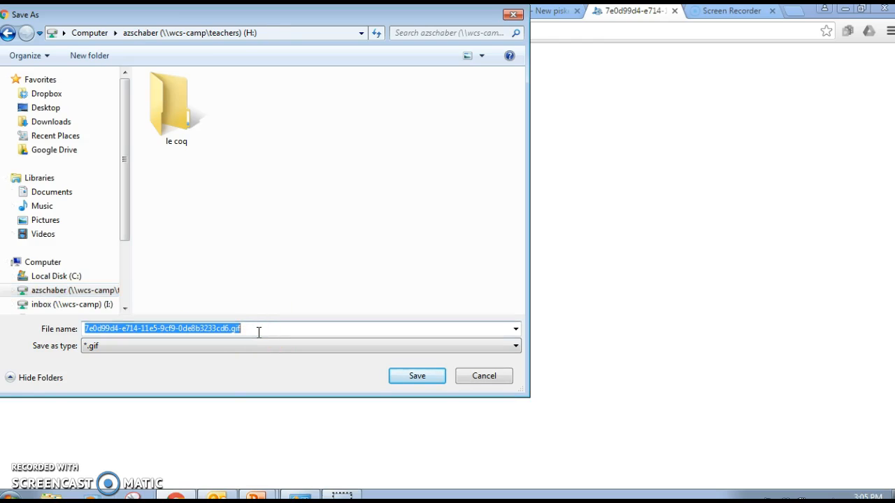
text(Rey)
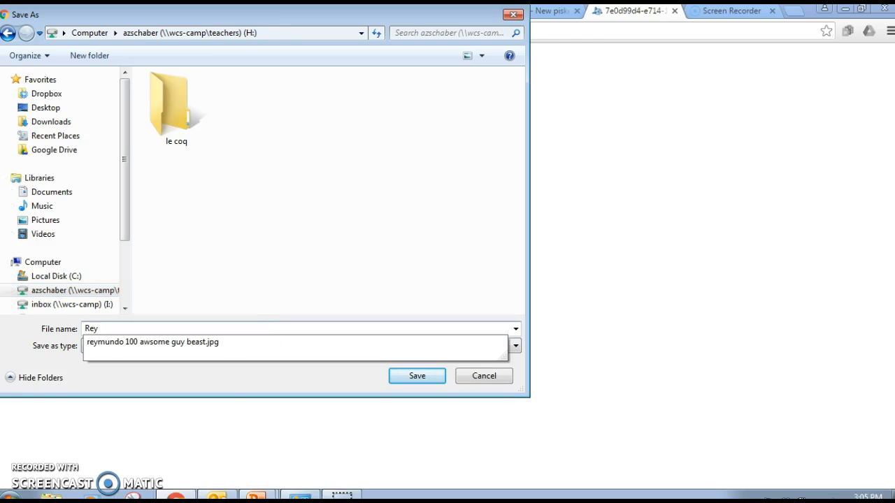
text(mundo Moving Mission)
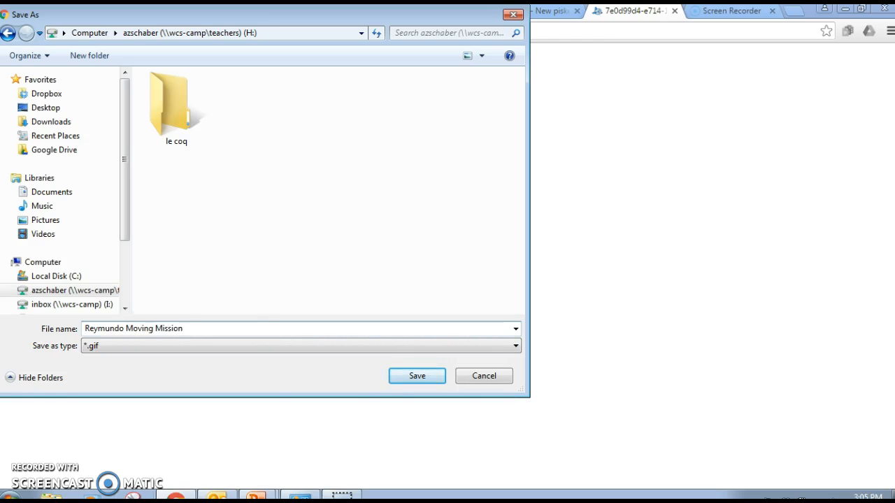
click(414, 378)
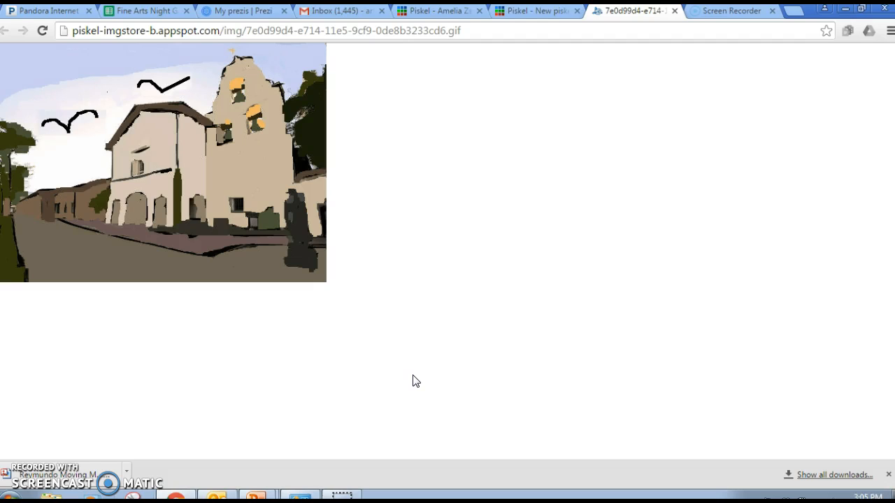
Step: Return to the Piskel editor page and open the downloaded Moving Mission GIF
click(519, 12)
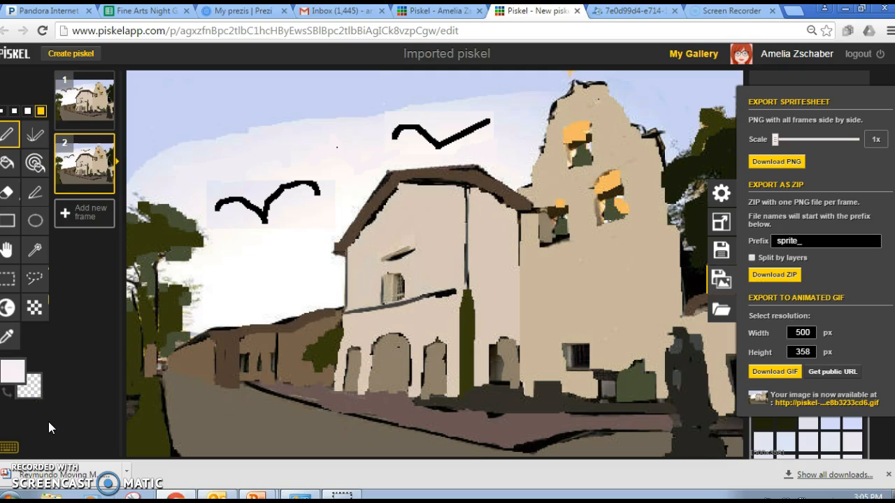
click(29, 474)
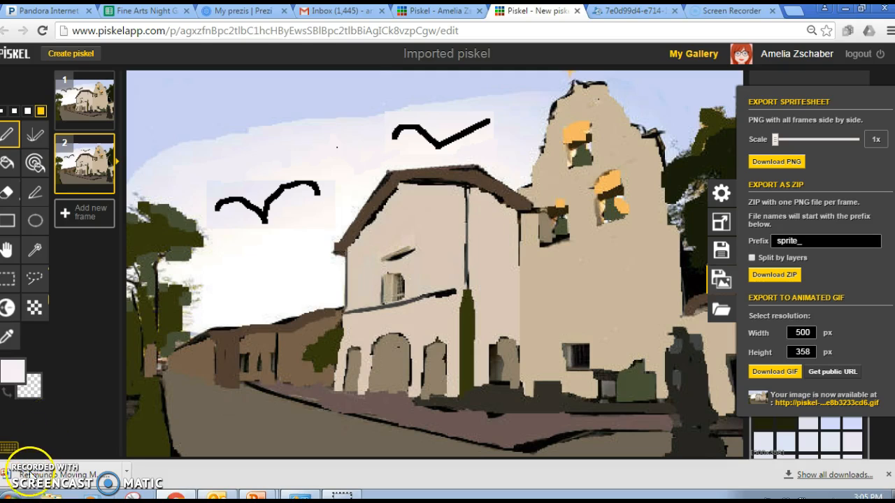